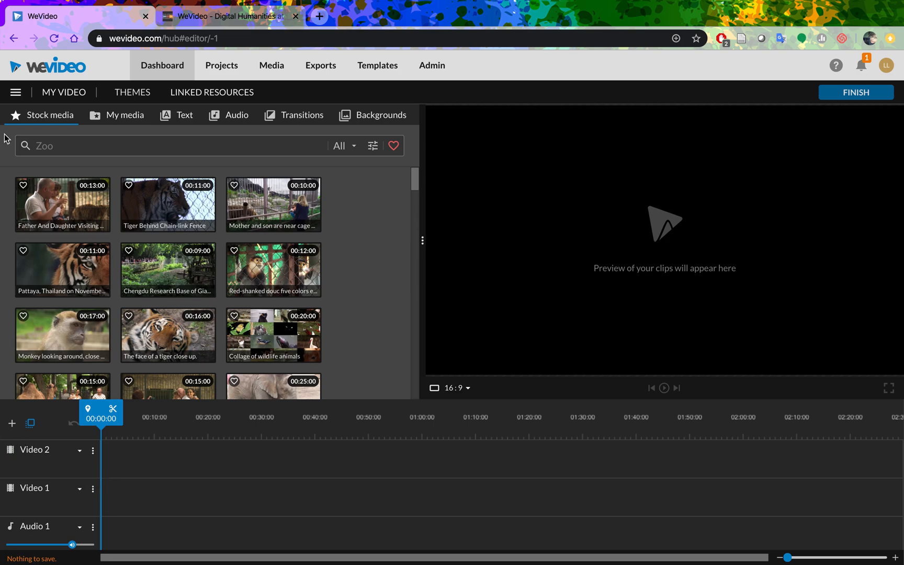
- Switch the editor to Storyboard mode and back to Timeline mode
click(15, 94)
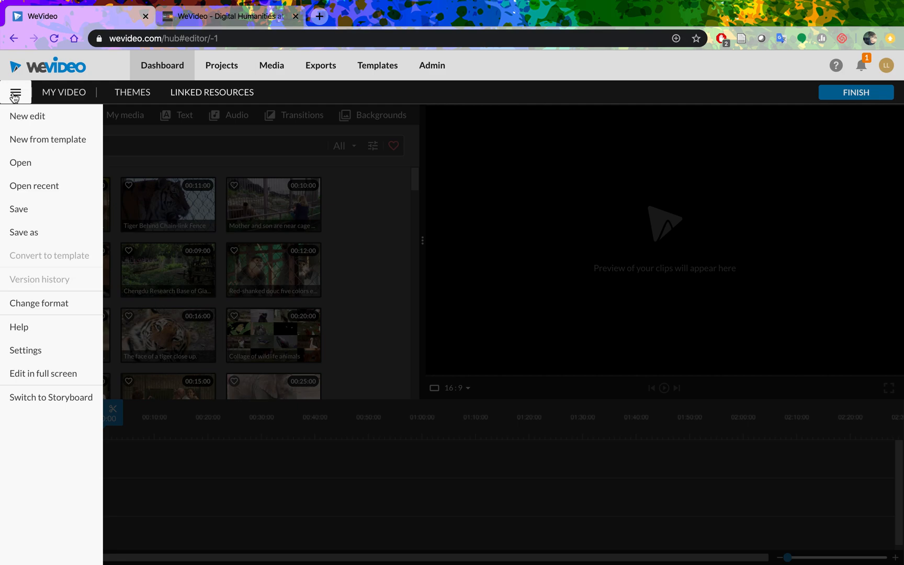
click(45, 399)
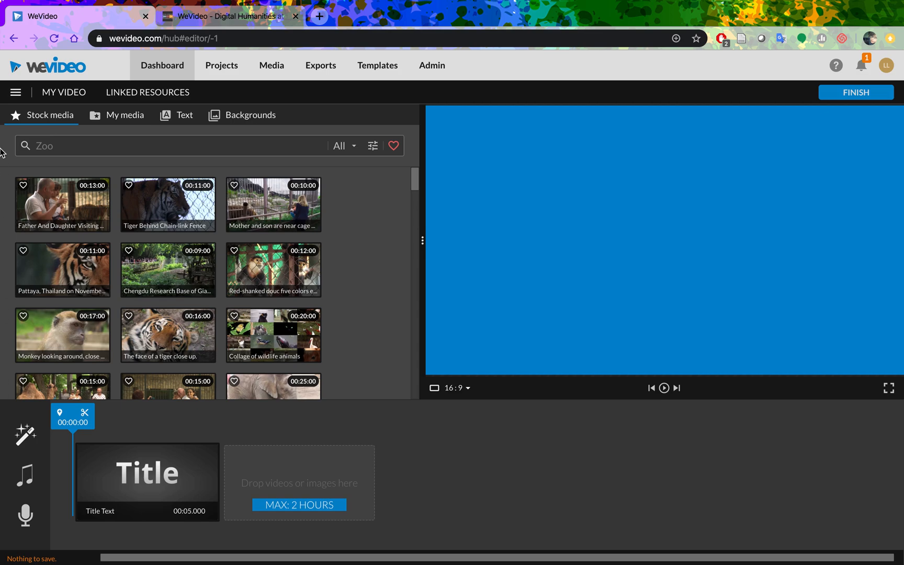
click(16, 92)
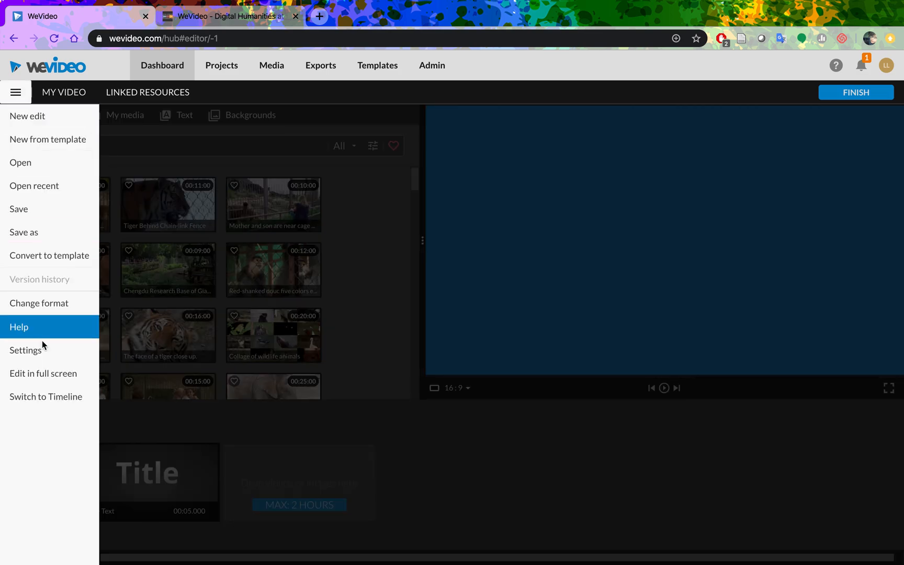
click(49, 396)
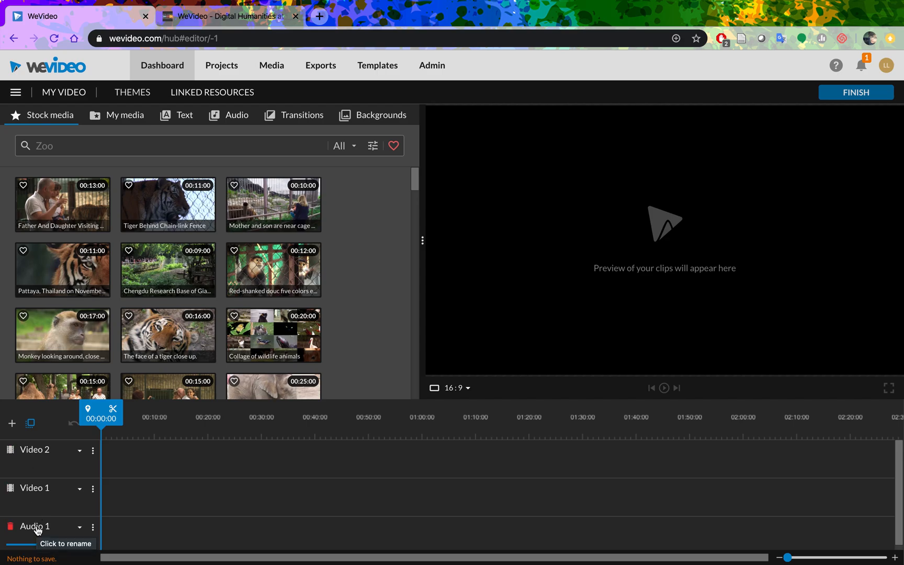
- Add a third video track named Video 3 to the timeline
click(12, 423)
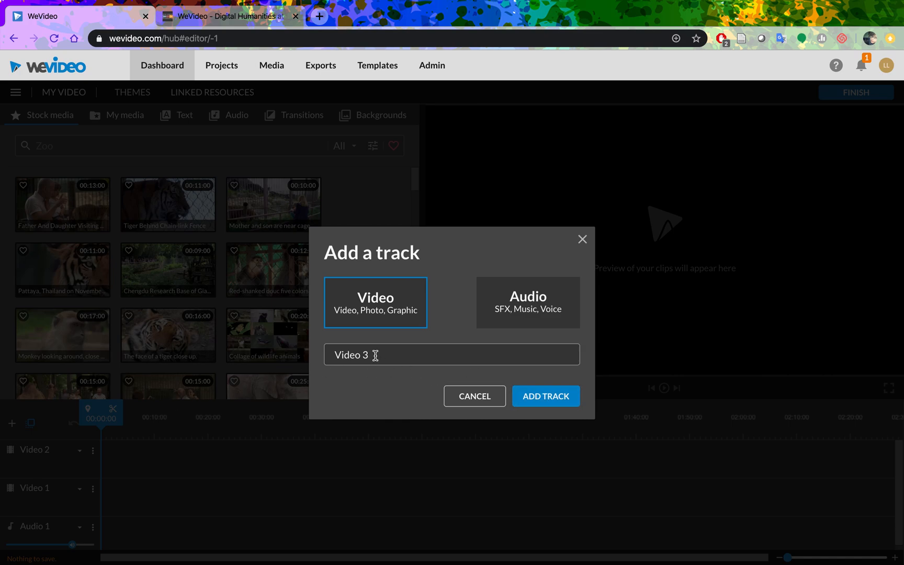
click(533, 400)
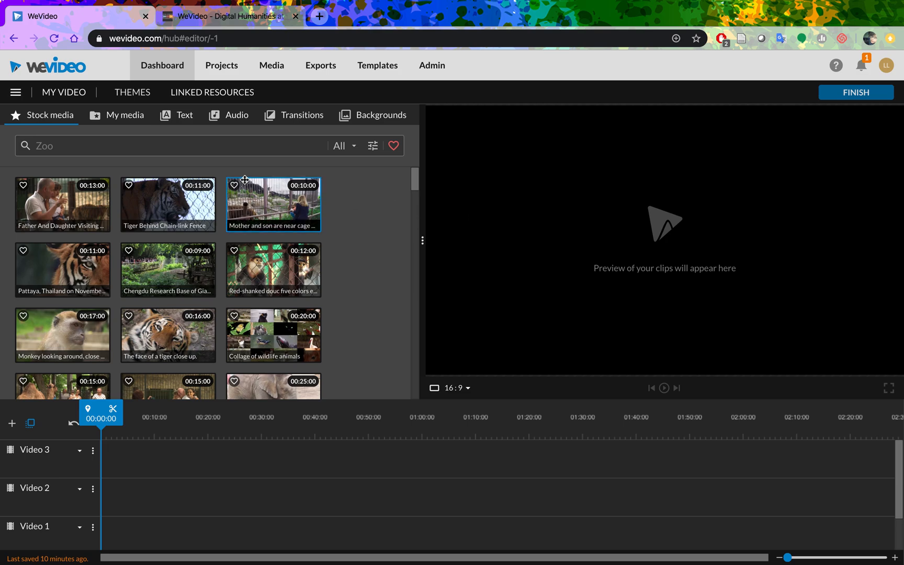
- Place 01 Logan Sitting on Video 1, 02 Logan Playing on Video 2 and 03 Logan Running on Video 3, one after another in time
click(126, 120)
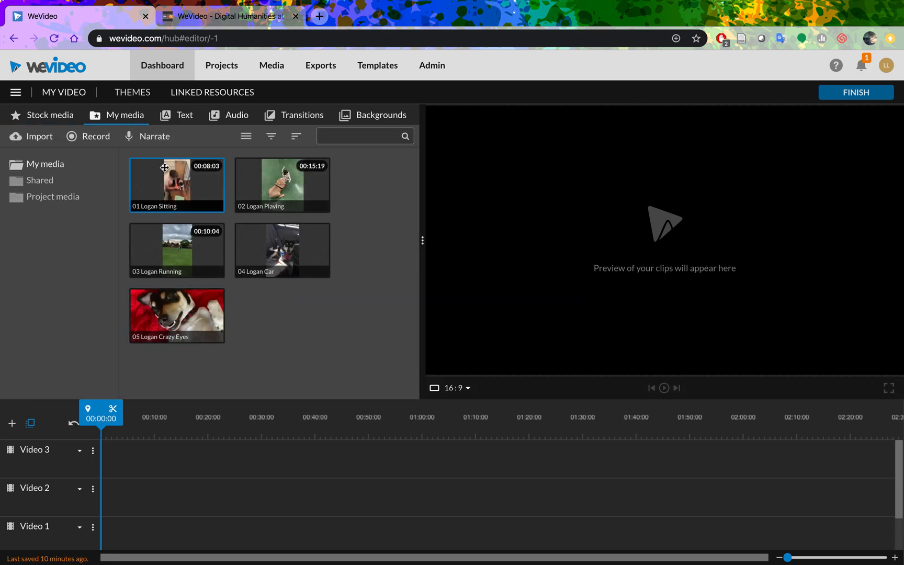
drag(163, 172, 117, 536)
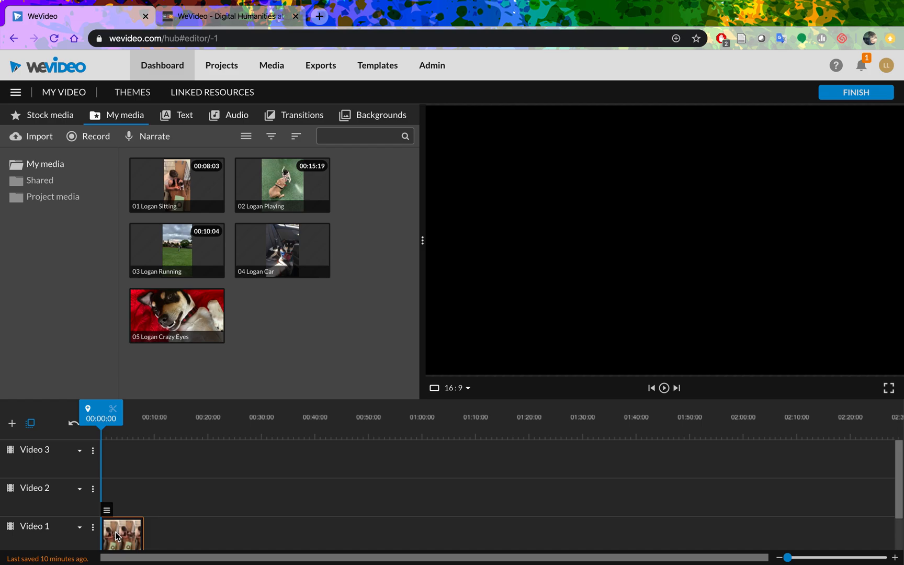
click(263, 186)
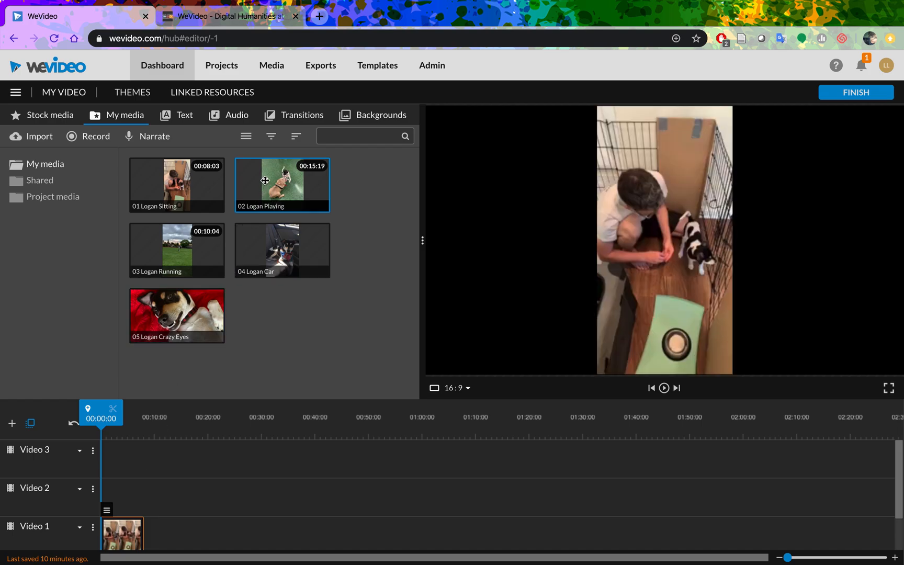
drag(265, 180, 164, 485)
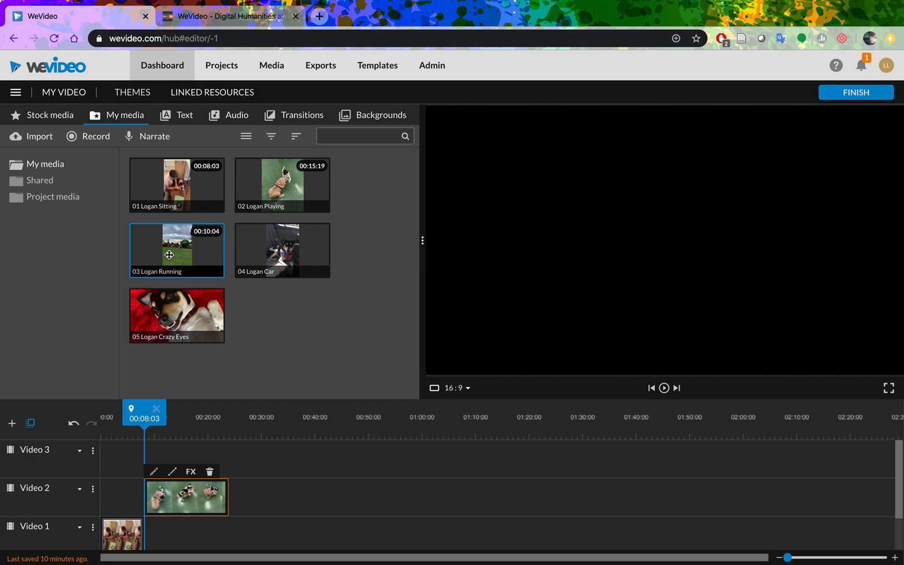
drag(169, 255, 250, 452)
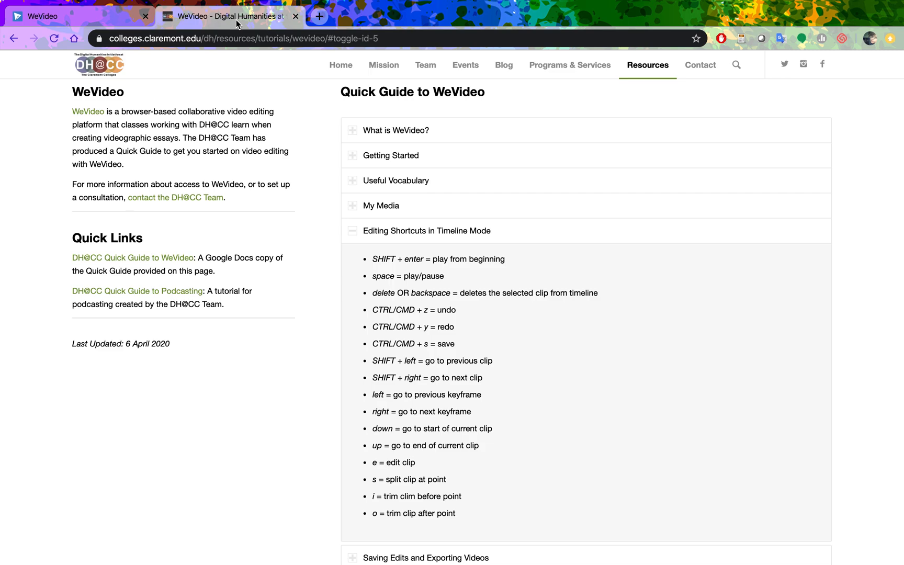
- Return to the WeVideo editor and place the free music clip Inspiration - Mega Music at the start of Audio 1
click(118, 20)
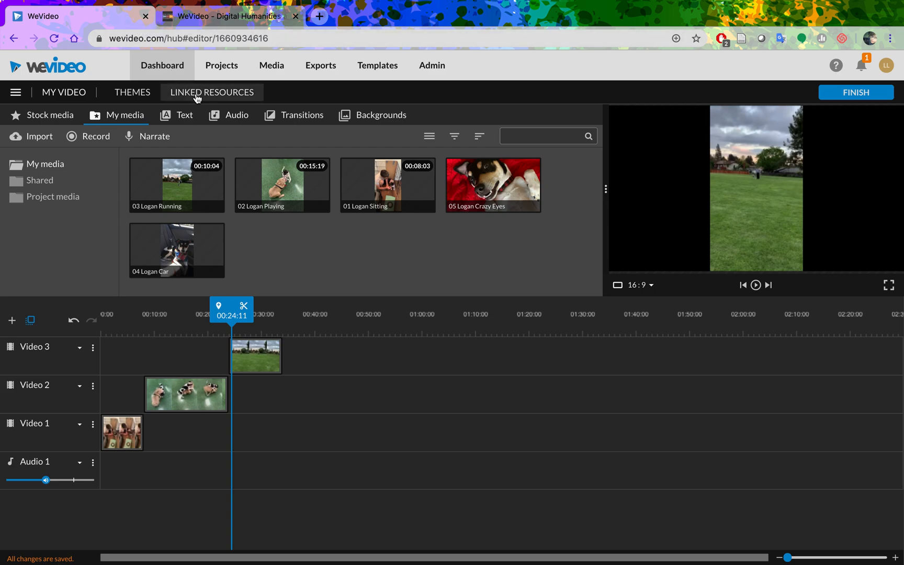
click(238, 119)
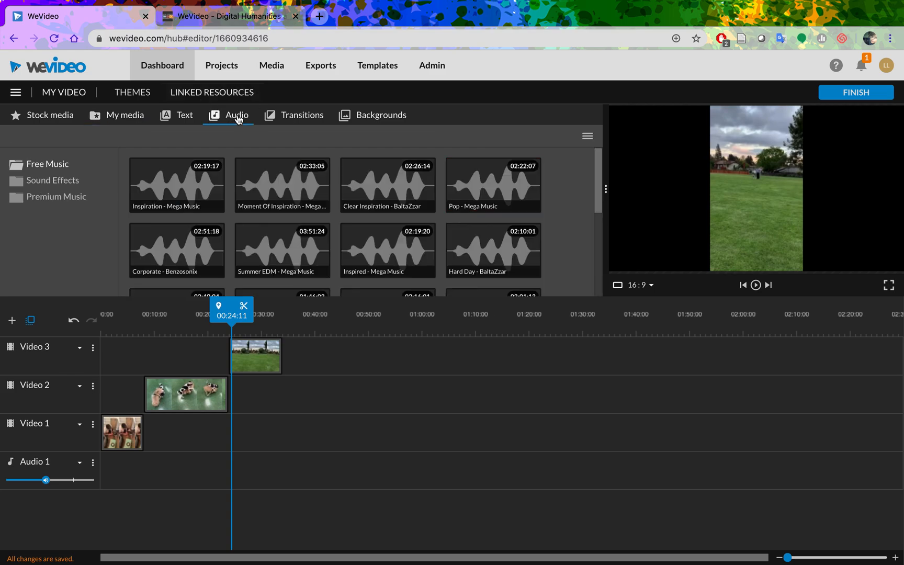
click(195, 184)
drag(195, 184, 215, 381)
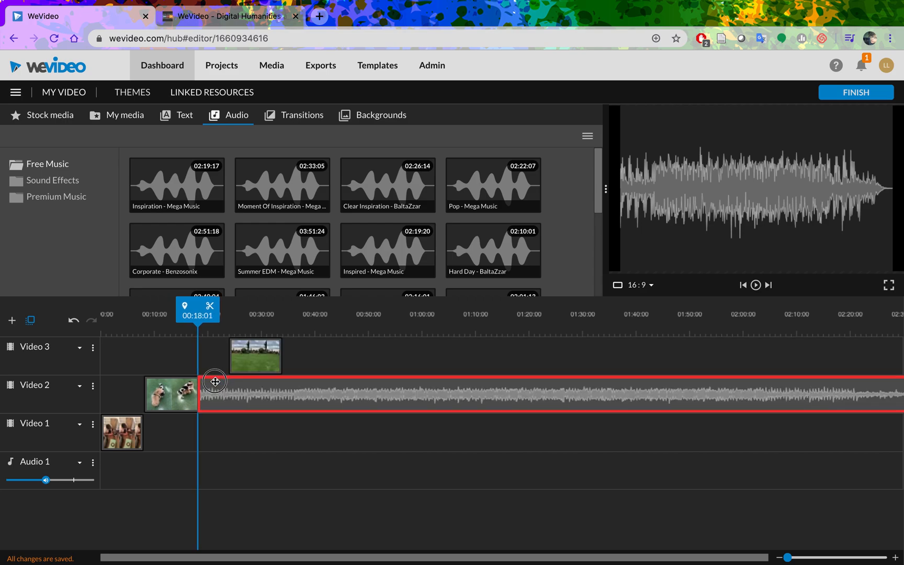
drag(214, 381, 121, 474)
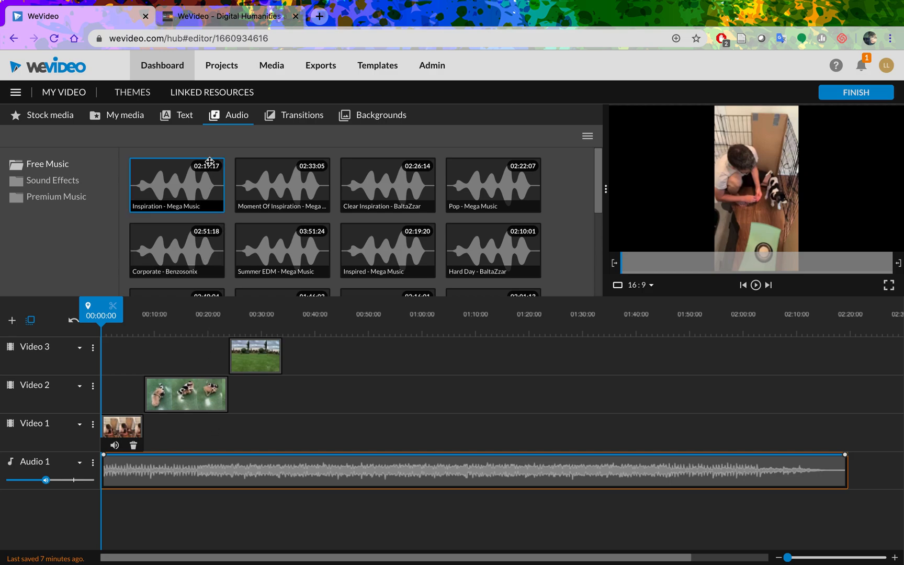
- Consult the editing shortcuts in the online Quick Guide and trim the Audio 1 music to end with the Video 3 clip at 00:34:01
click(229, 18)
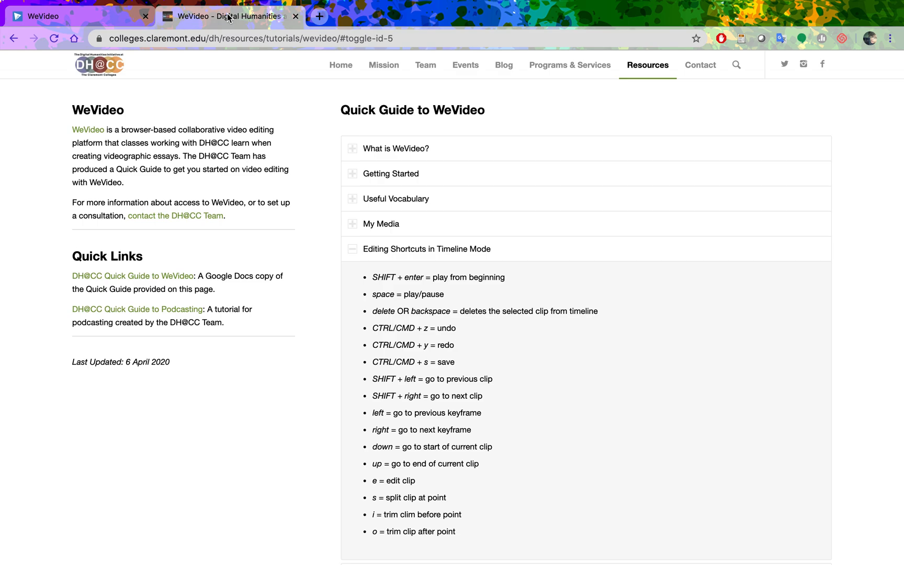
click(111, 21)
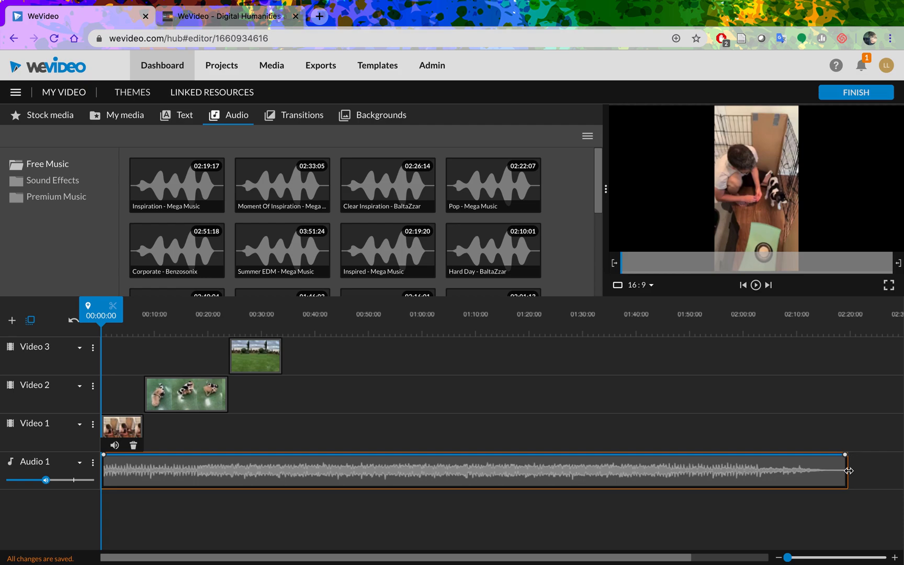
drag(847, 471, 288, 469)
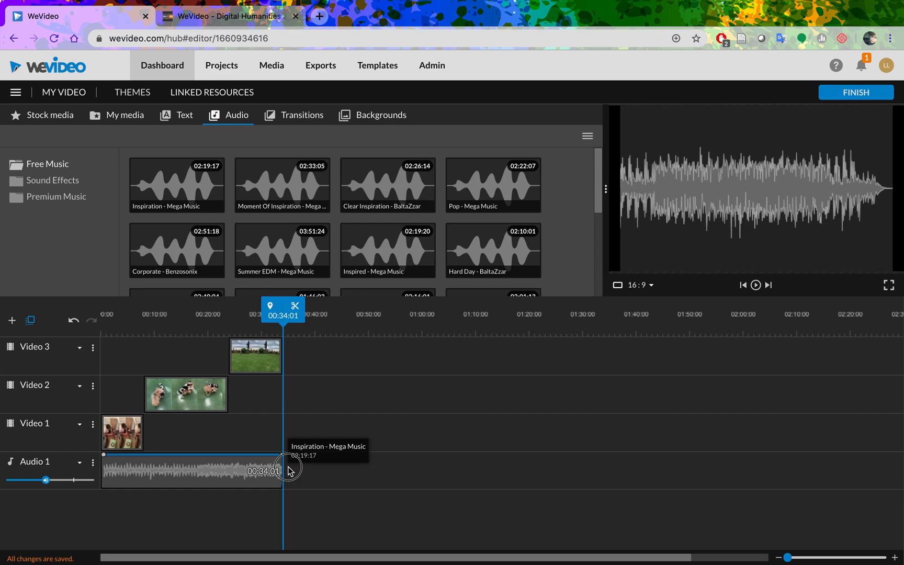
drag(288, 469, 289, 470)
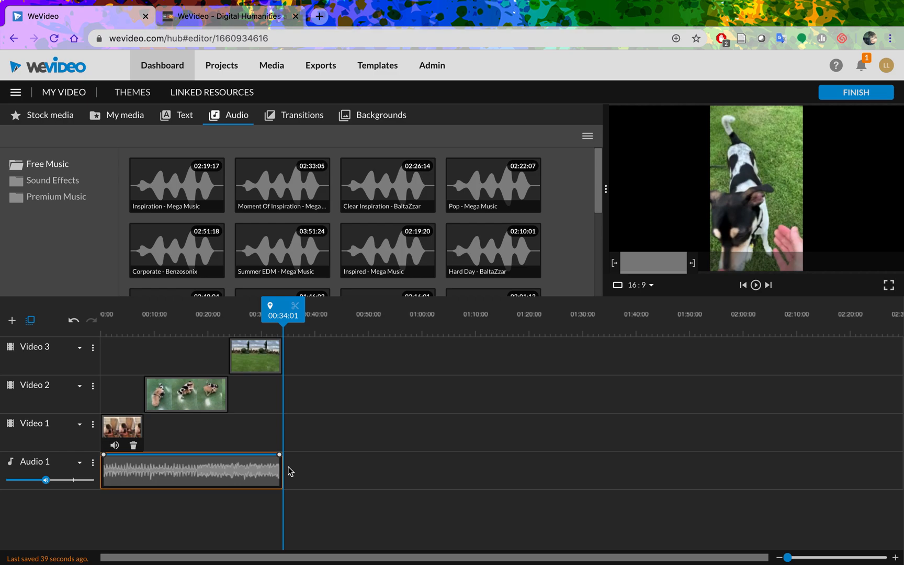
- Add a transition at the start of the 01 Logan Sitting clip on Video 1
click(788, 557)
drag(788, 557, 790, 557)
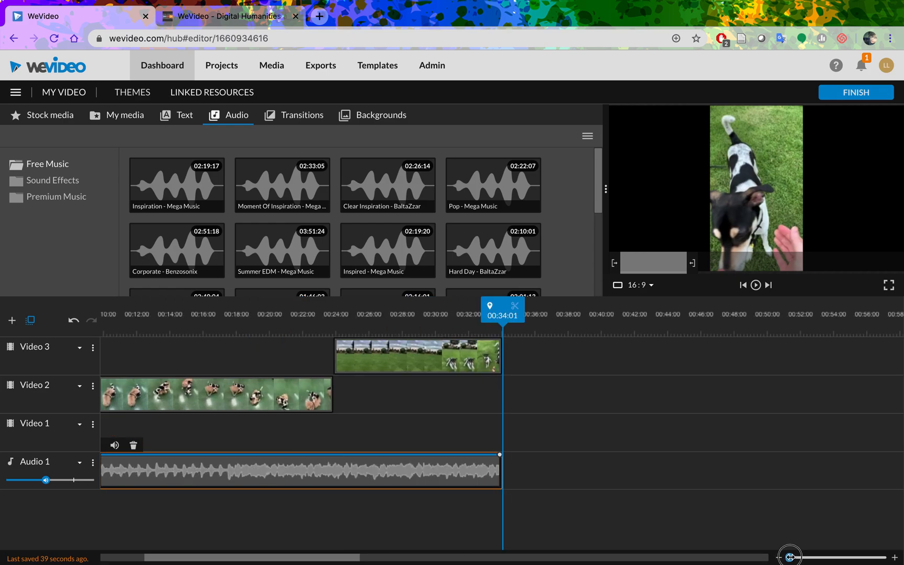
scroll(691, 515, right, 1)
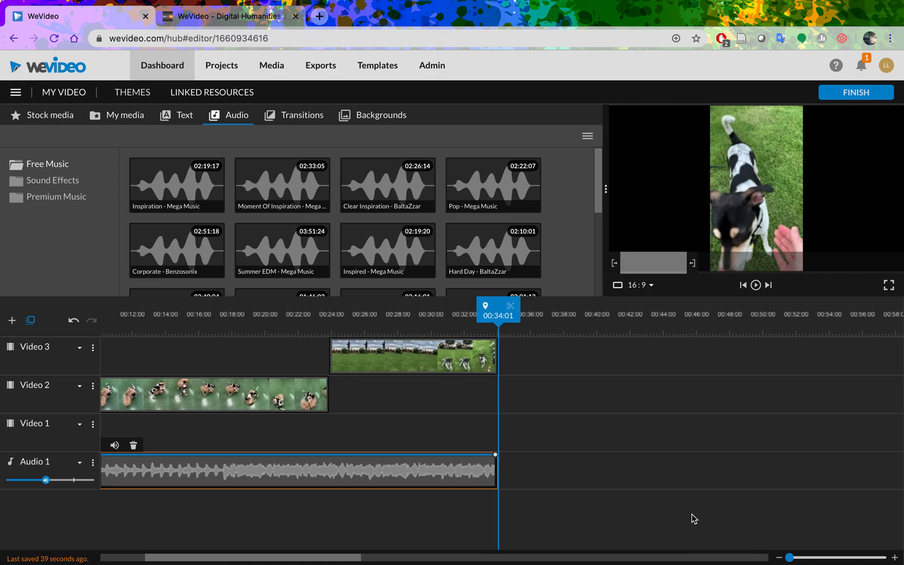
scroll(693, 517, left, 10)
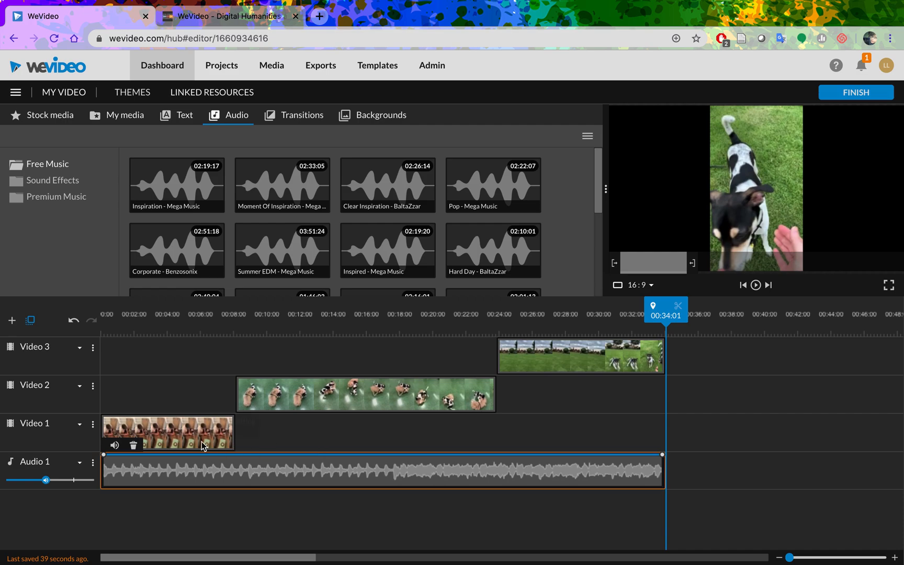
click(112, 427)
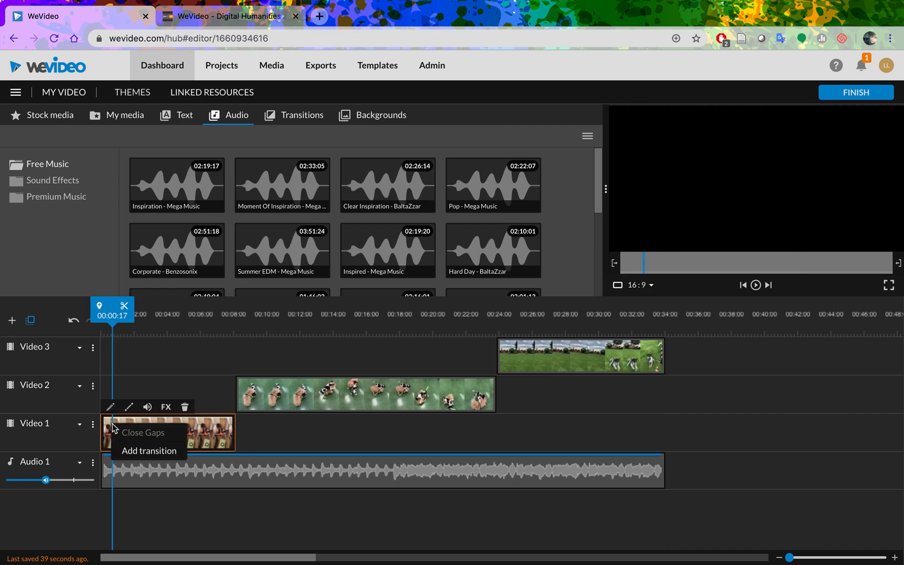
click(128, 450)
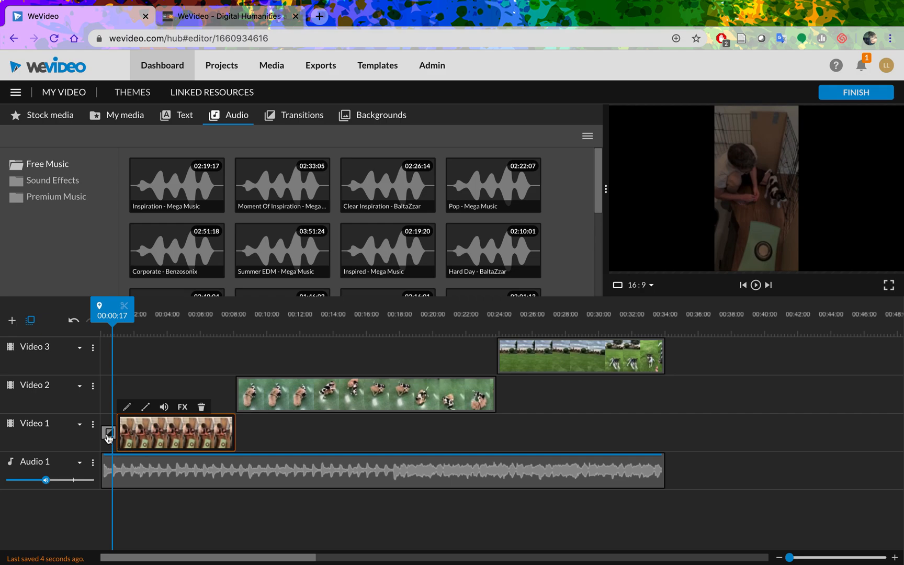
- Return the playhead to 00:00:00 and review the type options of the opening transition, keeping Cross fade
drag(107, 310, 95, 303)
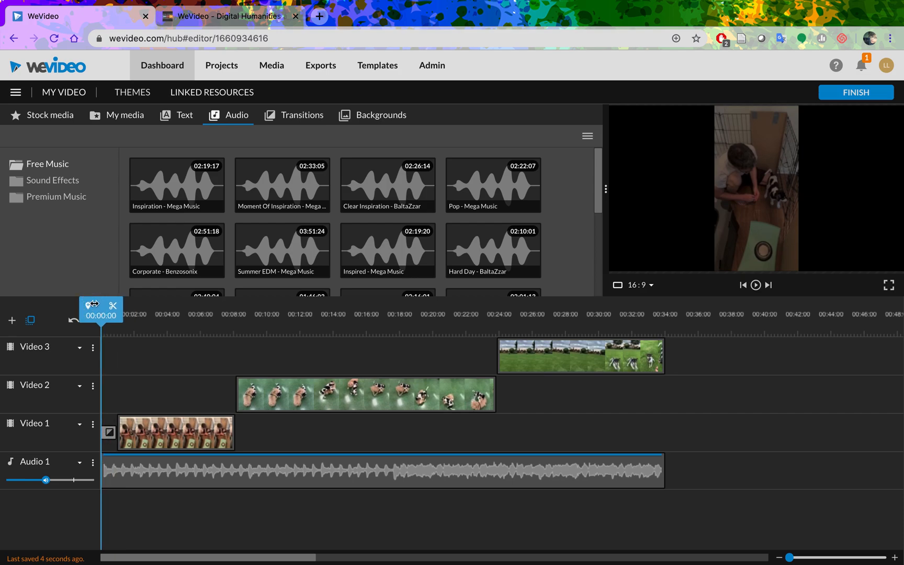
click(108, 433)
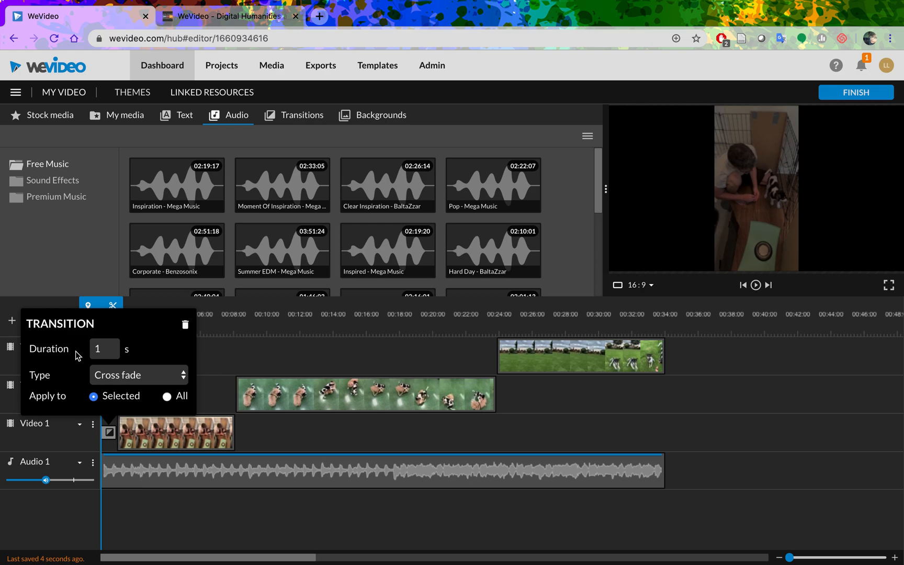
click(100, 378)
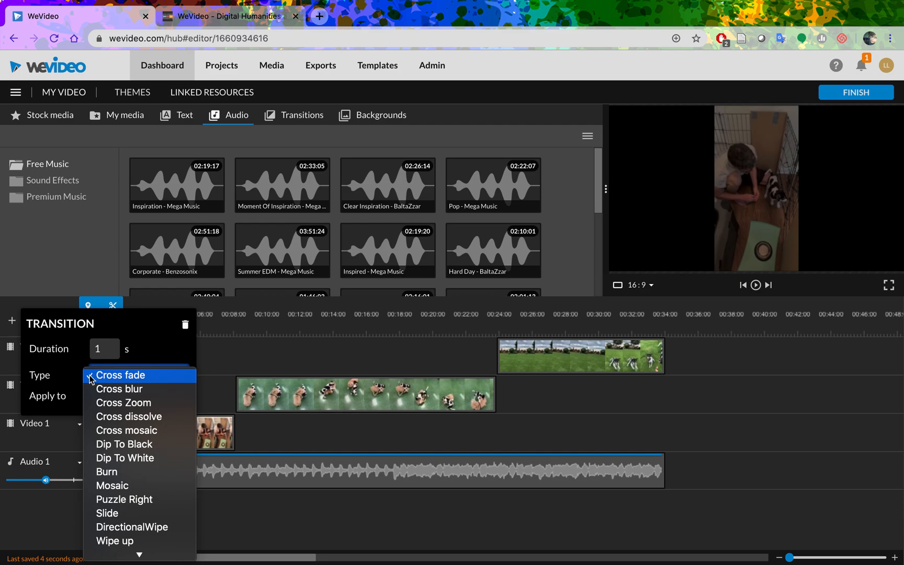
click(67, 375)
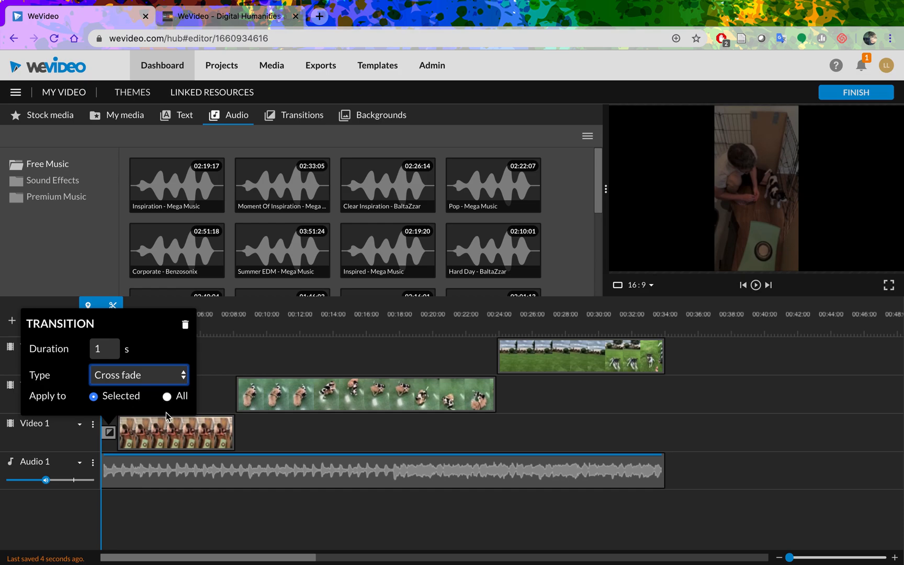
- Add a transition at the end of the 01 Logan Sitting clip and set its type to Rainbow
click(224, 441)
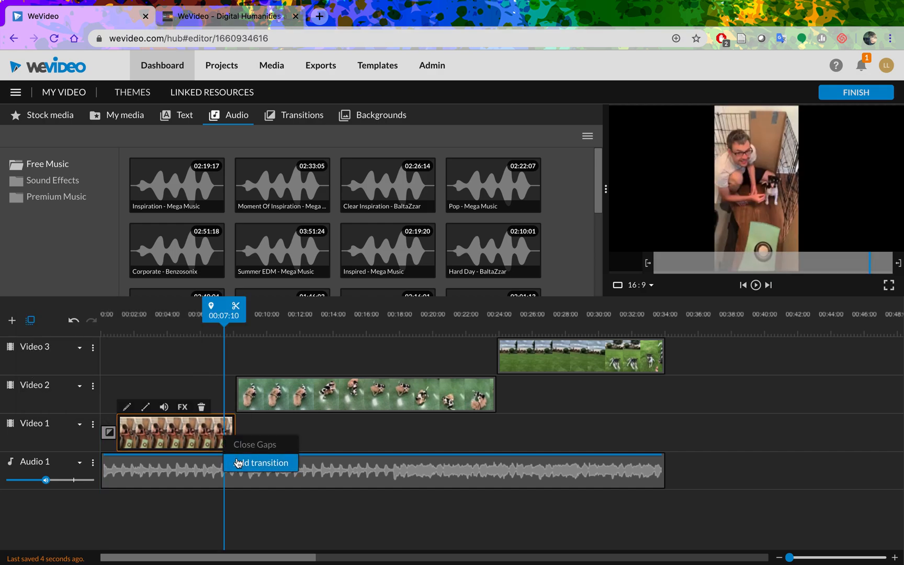
click(238, 461)
click(227, 432)
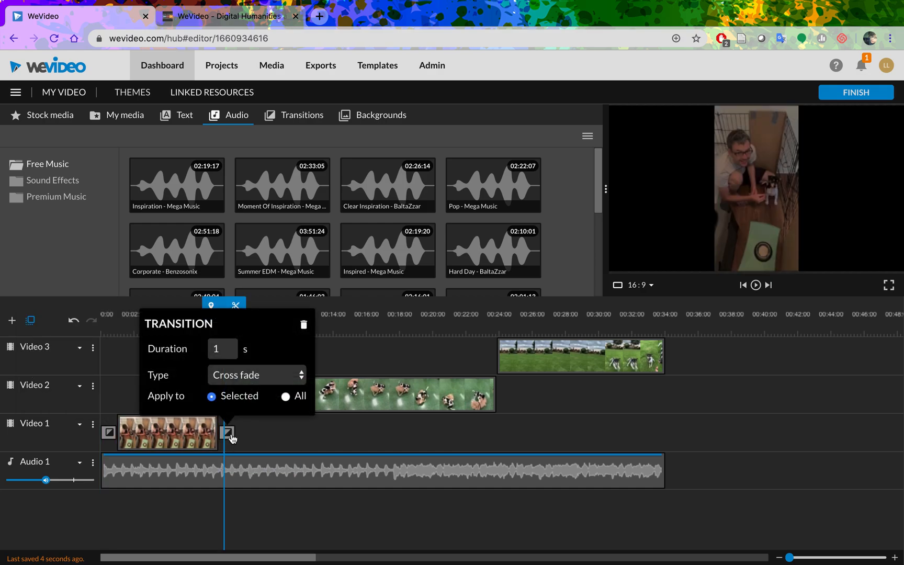
click(242, 384)
scroll(253, 479, down, 5)
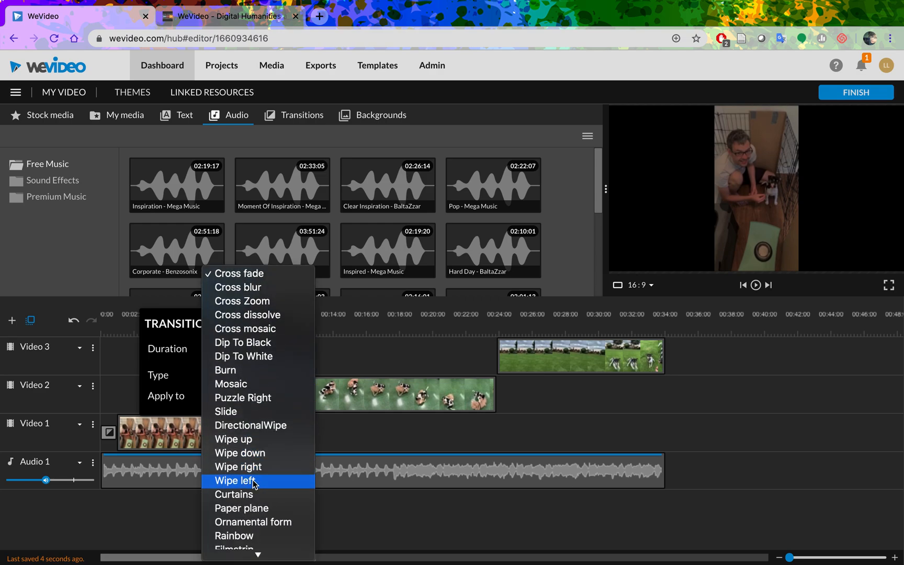
click(253, 467)
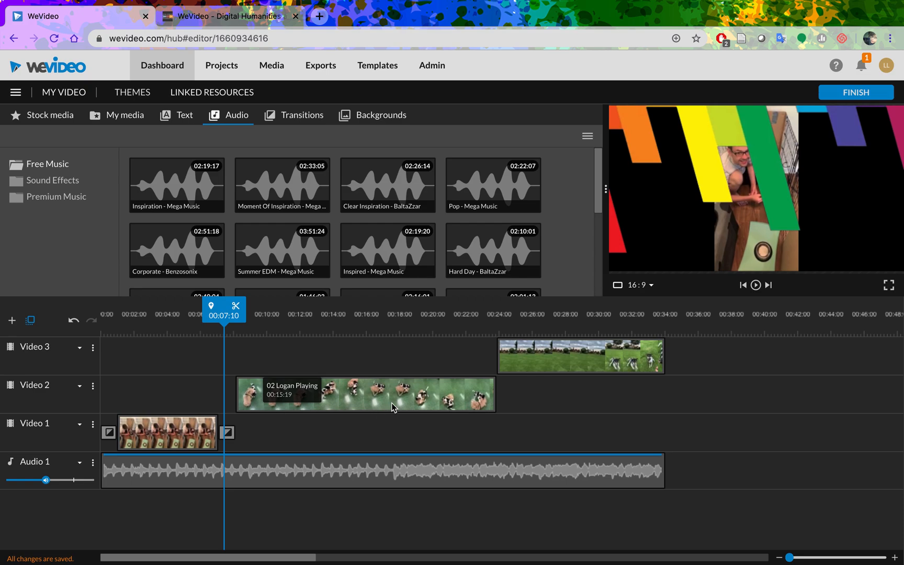
- Add a transition at the start of the Video 3 clip and set its type to Page curl
right_click(532, 367)
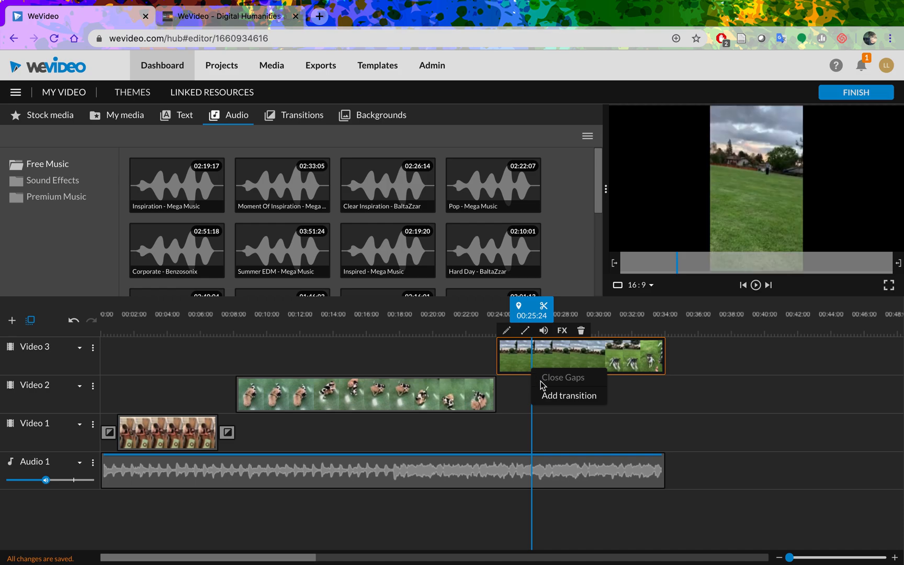
click(544, 398)
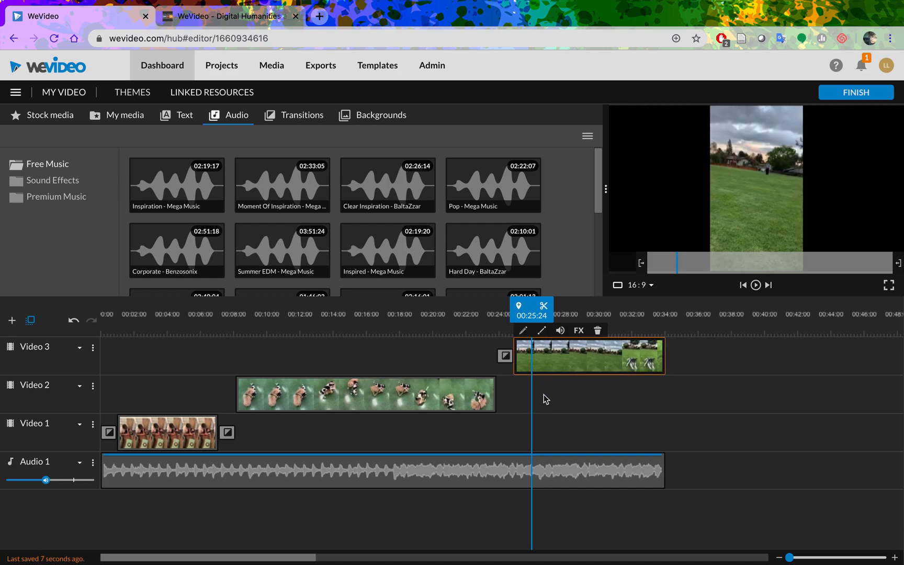
click(504, 356)
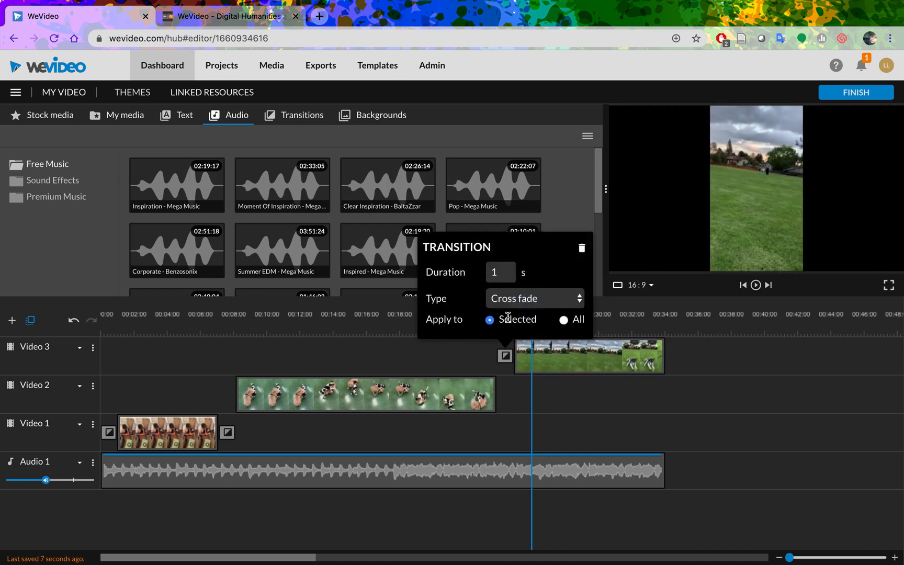
click(515, 303)
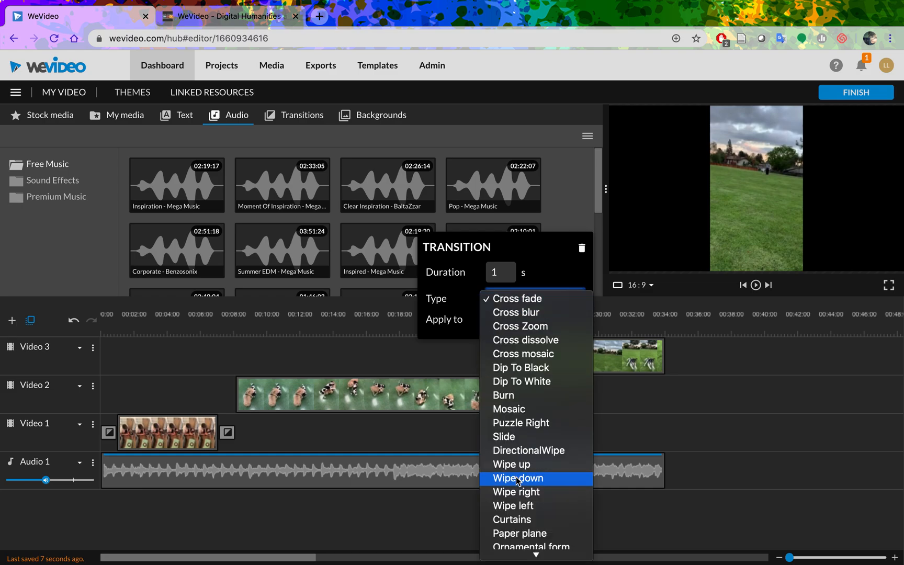
scroll(517, 478, down, 5)
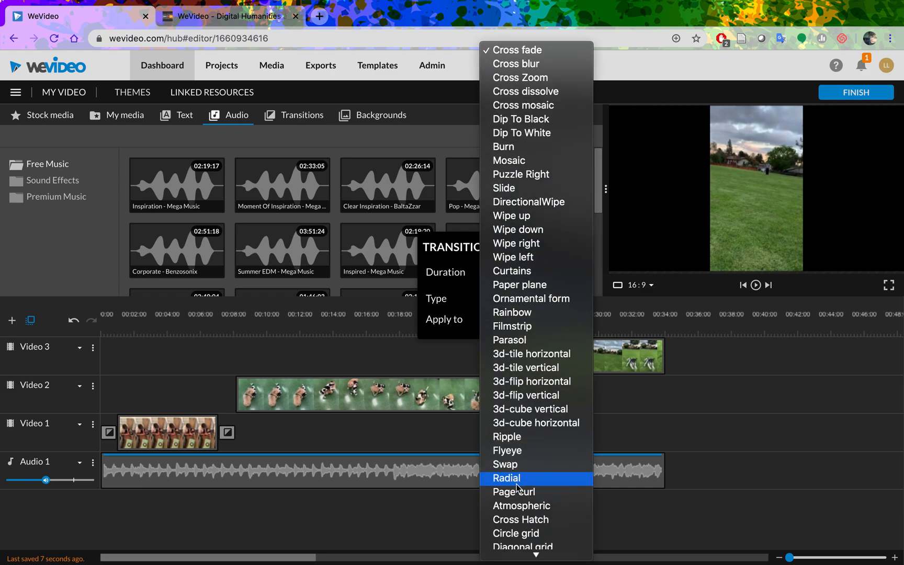
click(516, 493)
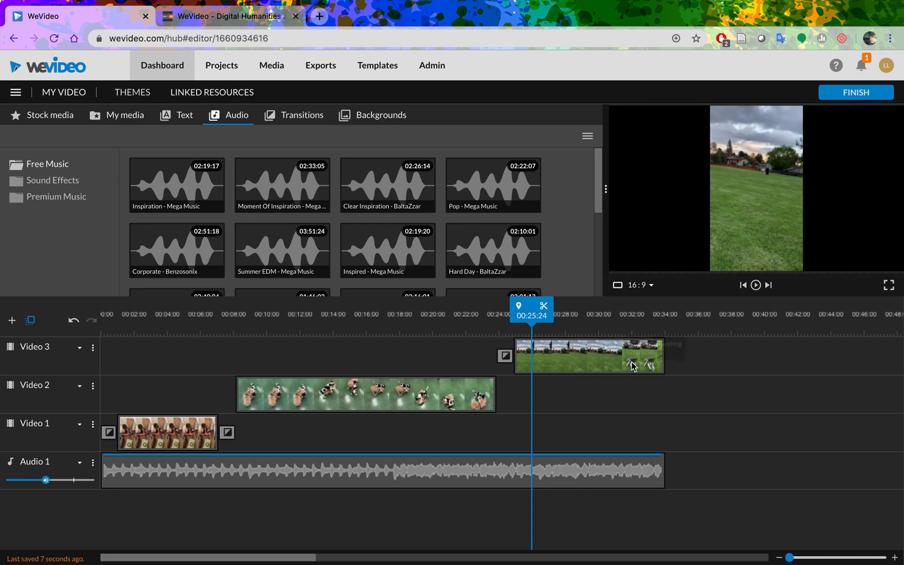
- Add a transition at the end of the Video 3 clip and set its type to Cross blur
right_click(648, 374)
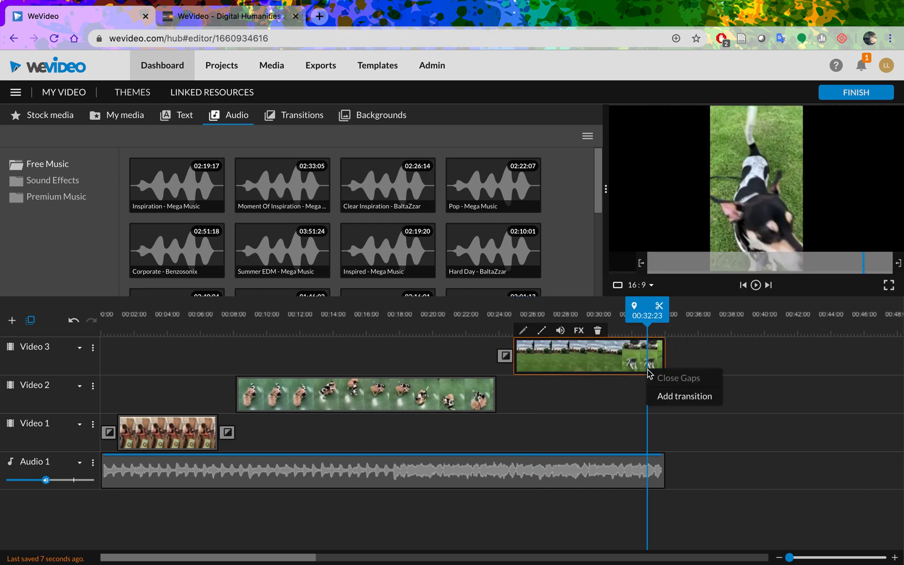
click(660, 396)
click(658, 357)
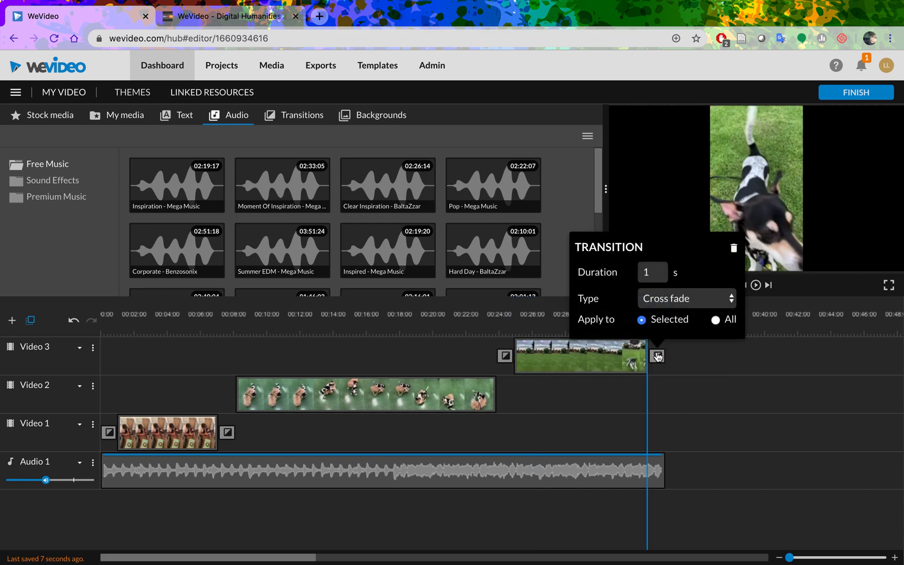
click(662, 305)
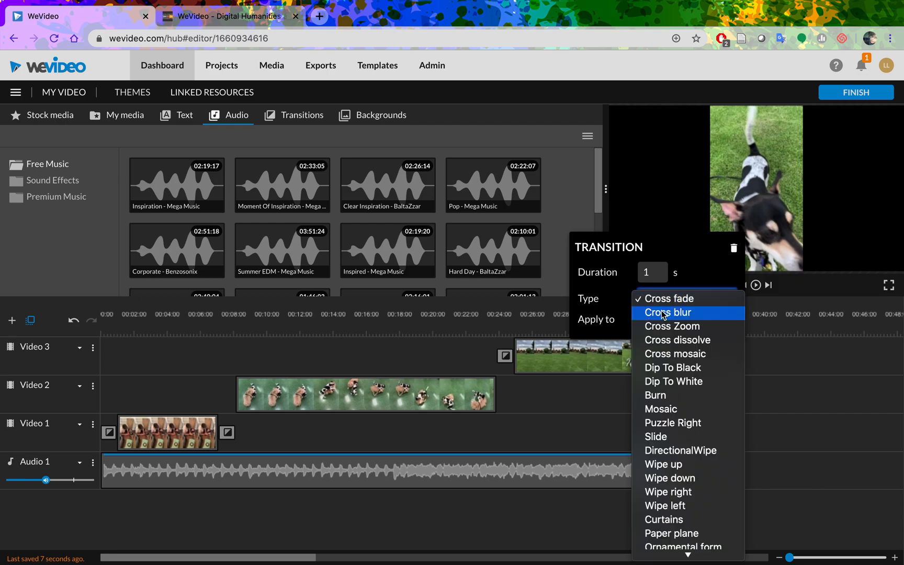
click(662, 314)
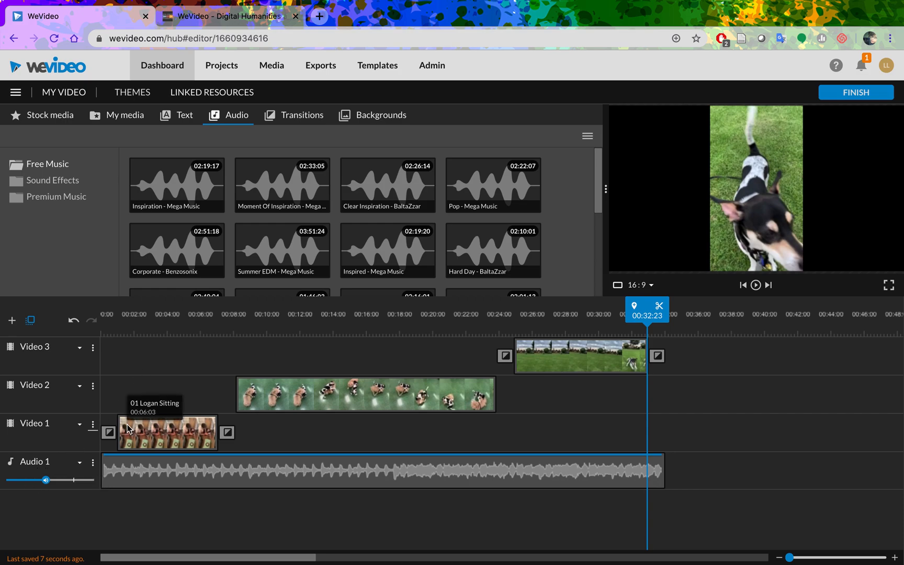
- Raise the overall volume of the Audio 1 track slightly
click(47, 481)
drag(47, 484, 56, 492)
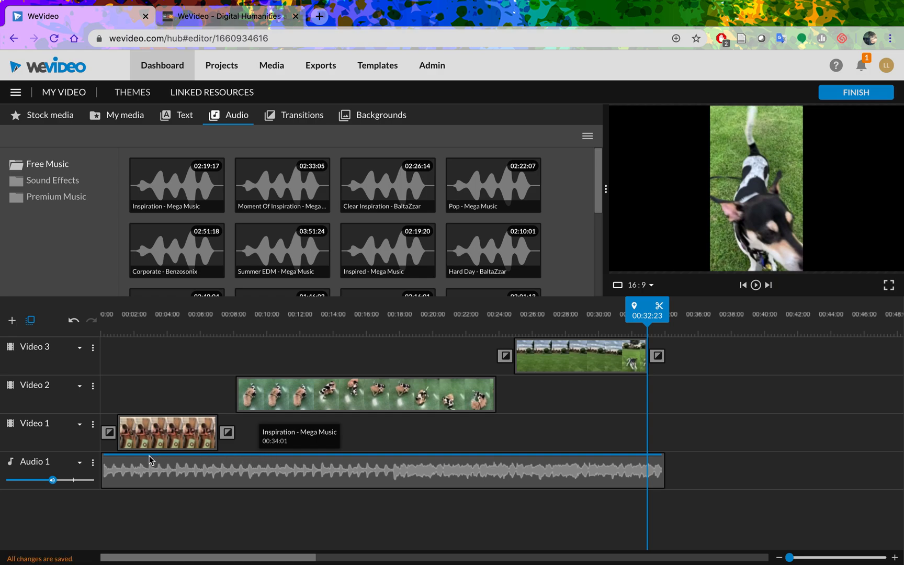
- Try lowering the starting volume point of the Audio 1 music to its minimum, and restore it to 100%
click(107, 458)
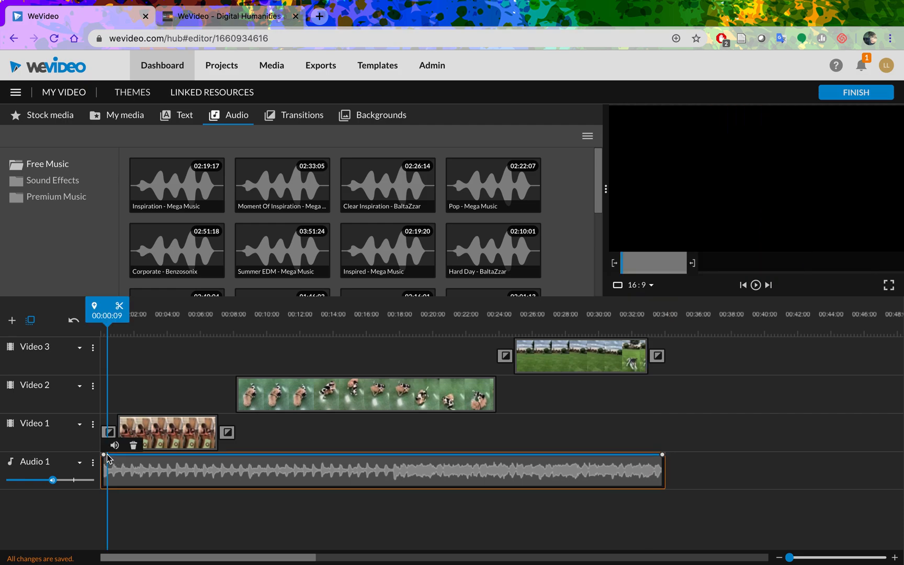
click(104, 456)
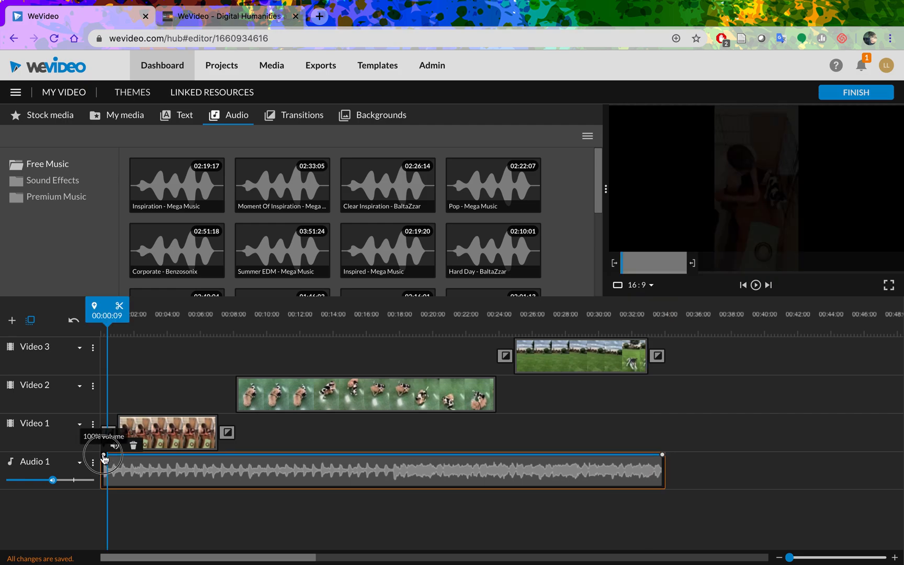
drag(104, 457, 100, 489)
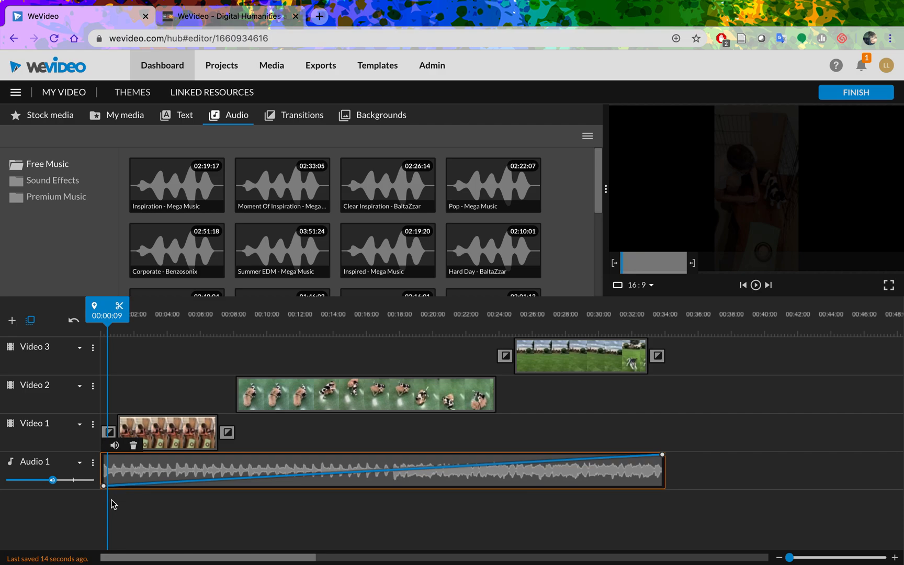
drag(103, 485, 95, 448)
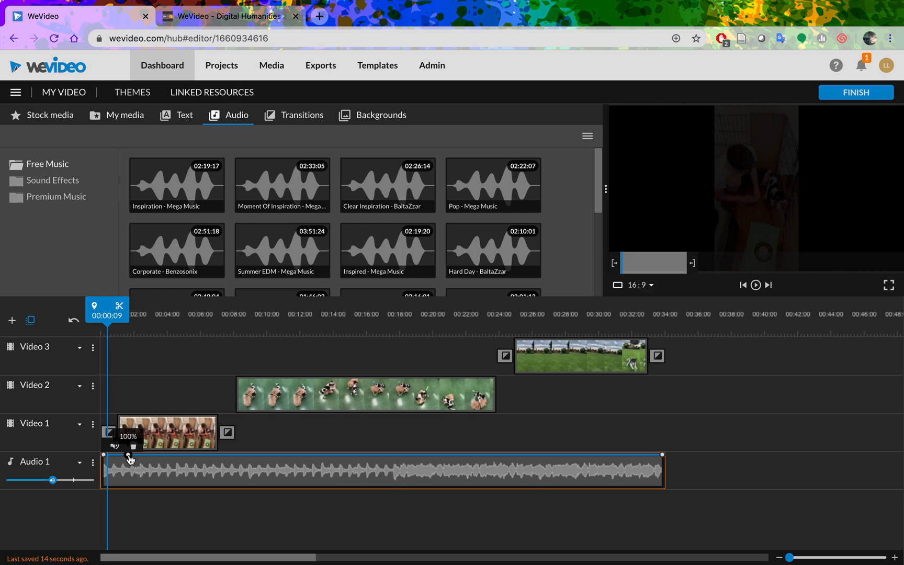
- Shape the Audio 1 music's volume line to fade in over about the first 1.5 seconds and fade out over about the last 2 seconds
click(105, 458)
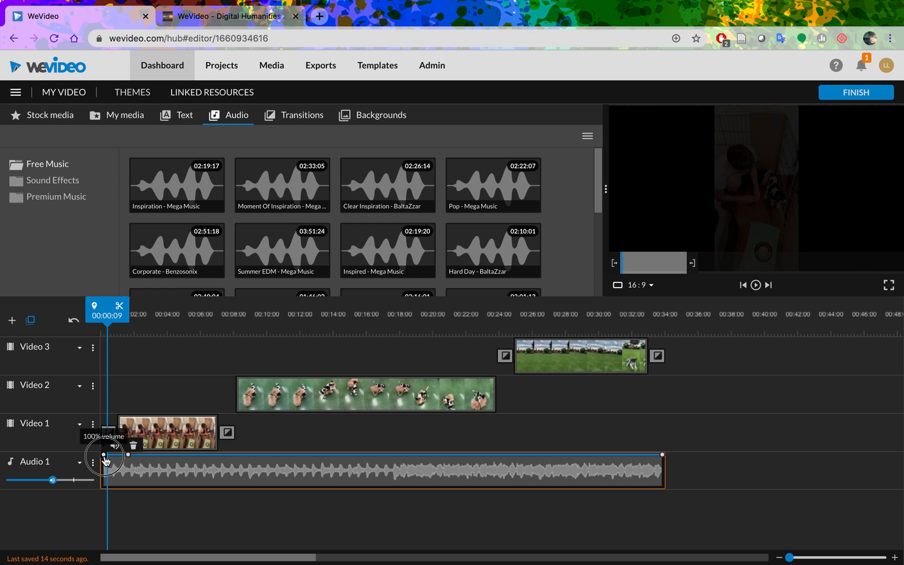
drag(105, 459, 103, 480)
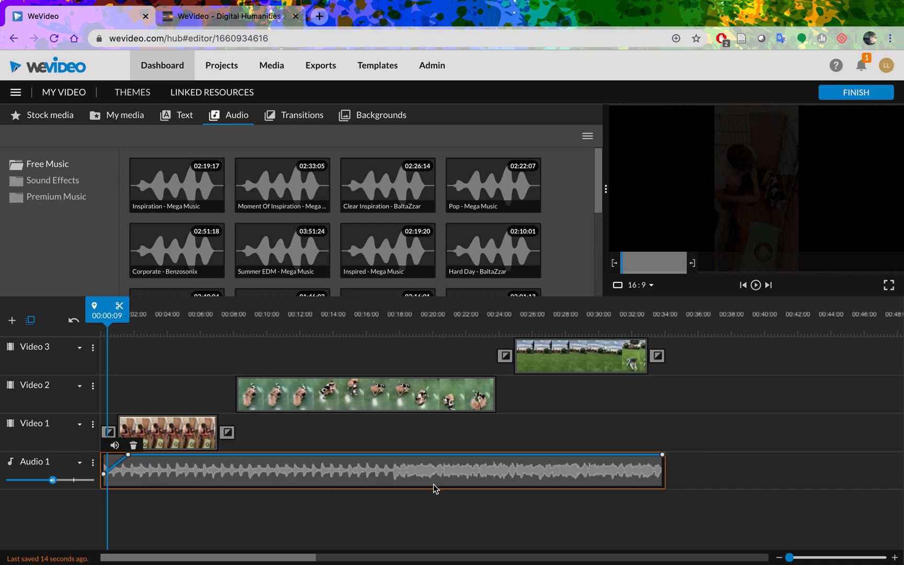
click(629, 455)
drag(661, 455, 662, 486)
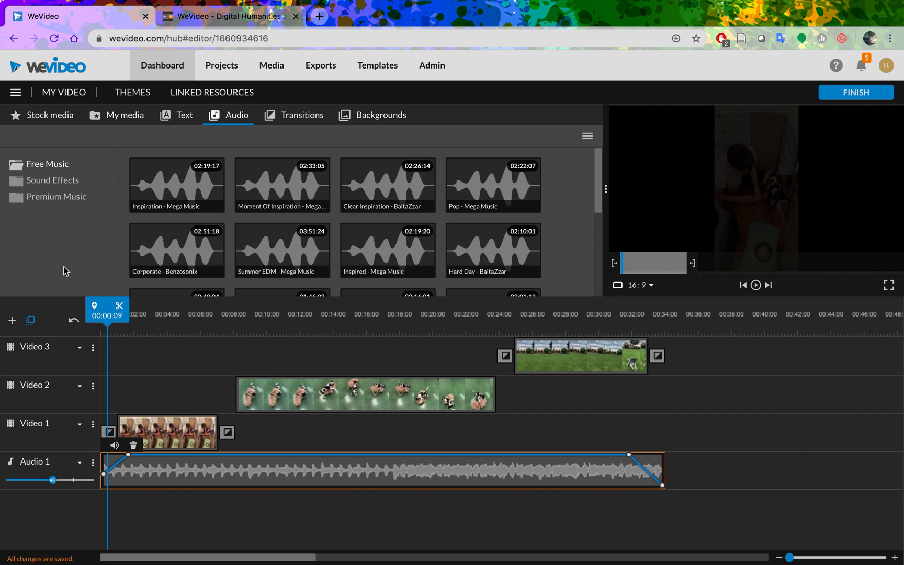
- Return the playhead to 00:00:00 and play the whole video in the full-screen preview
click(108, 303)
drag(108, 303, 101, 303)
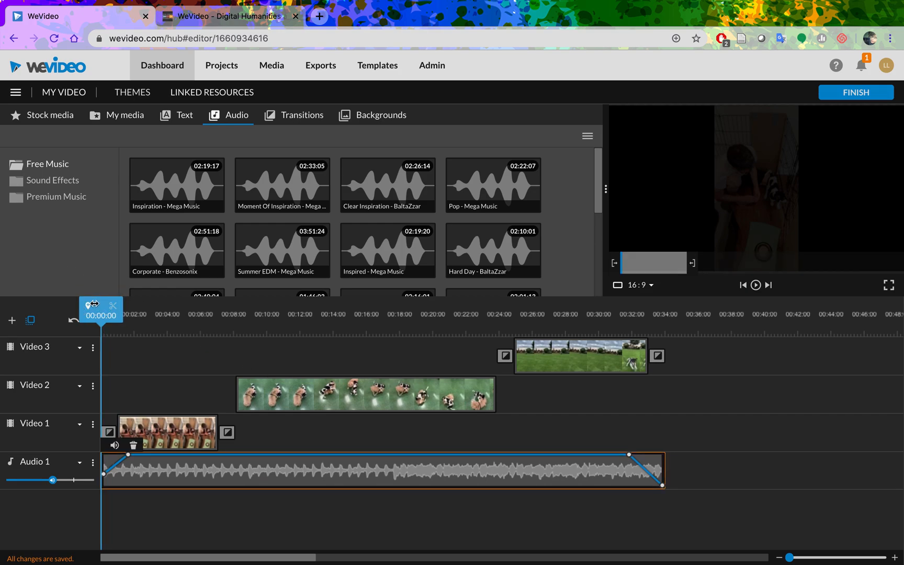
click(889, 284)
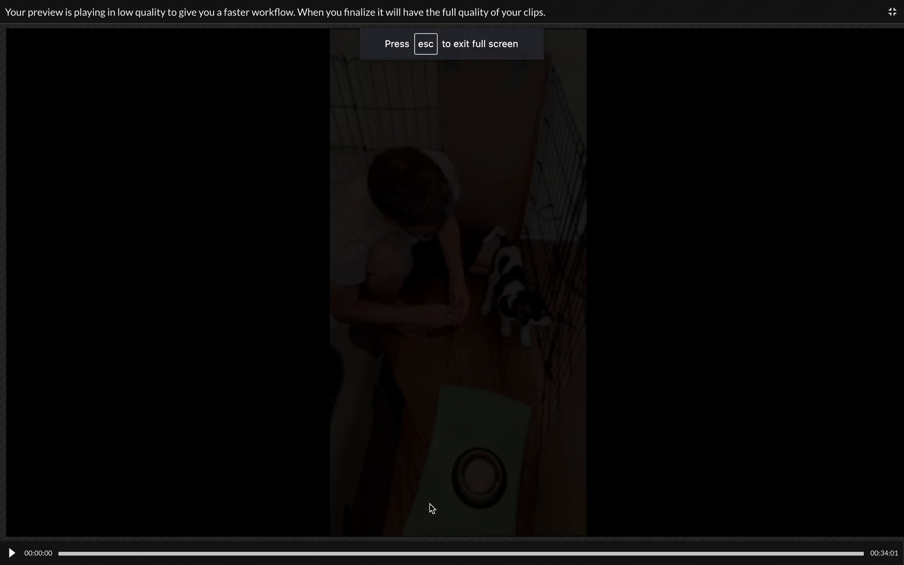
click(11, 553)
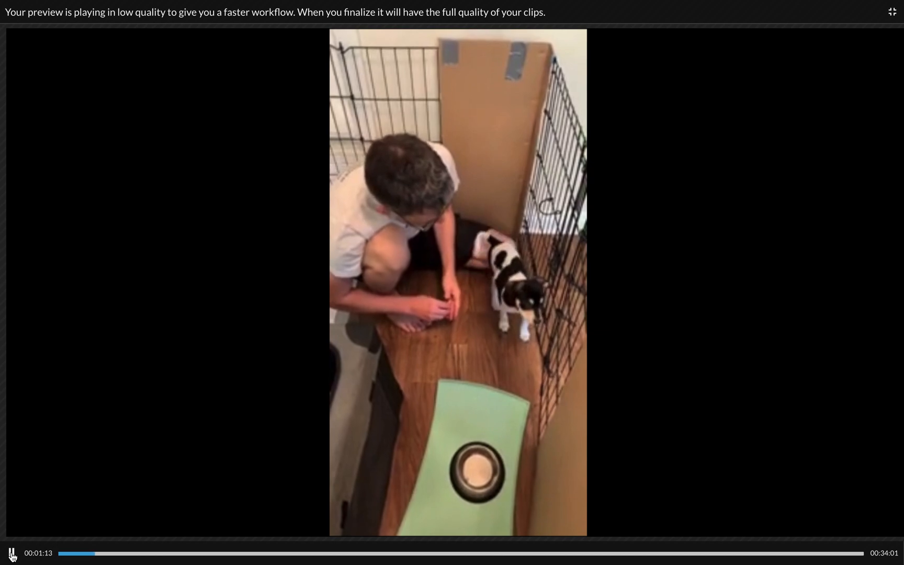